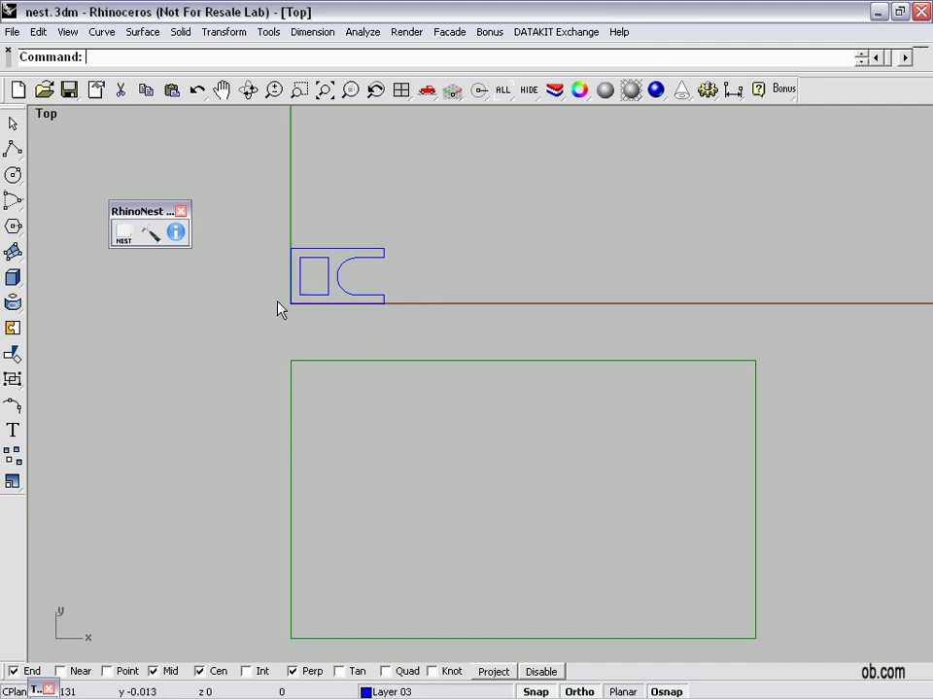
Step: Open the RhinoNest 1.1 Tools toolbar, move it clear of the part, and test-select the part's top edge
left_click(153, 236)
left_click_drag(273, 235, 210, 147)
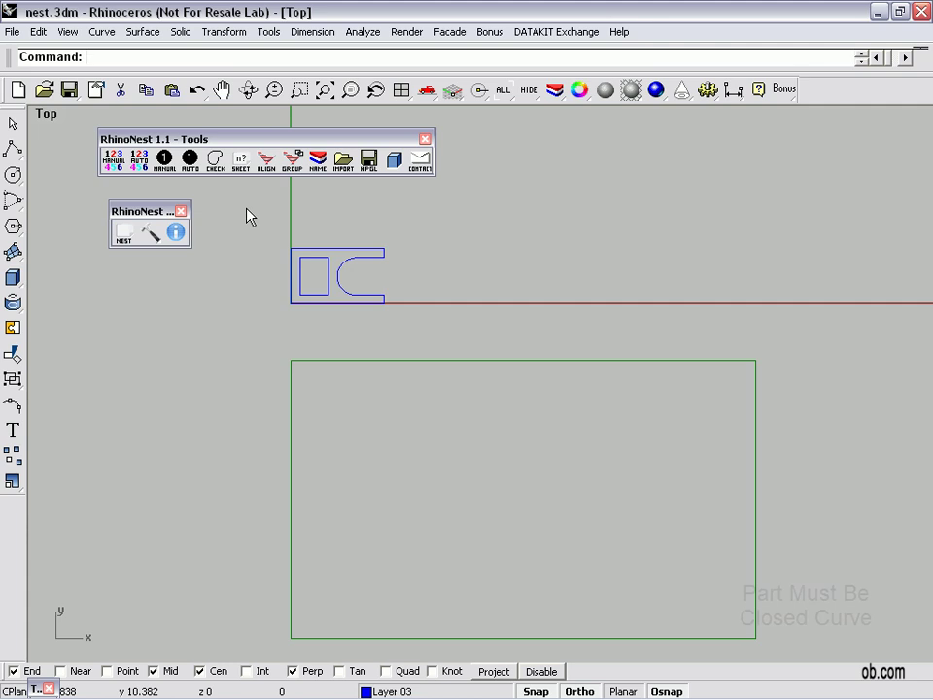
left_click(344, 250)
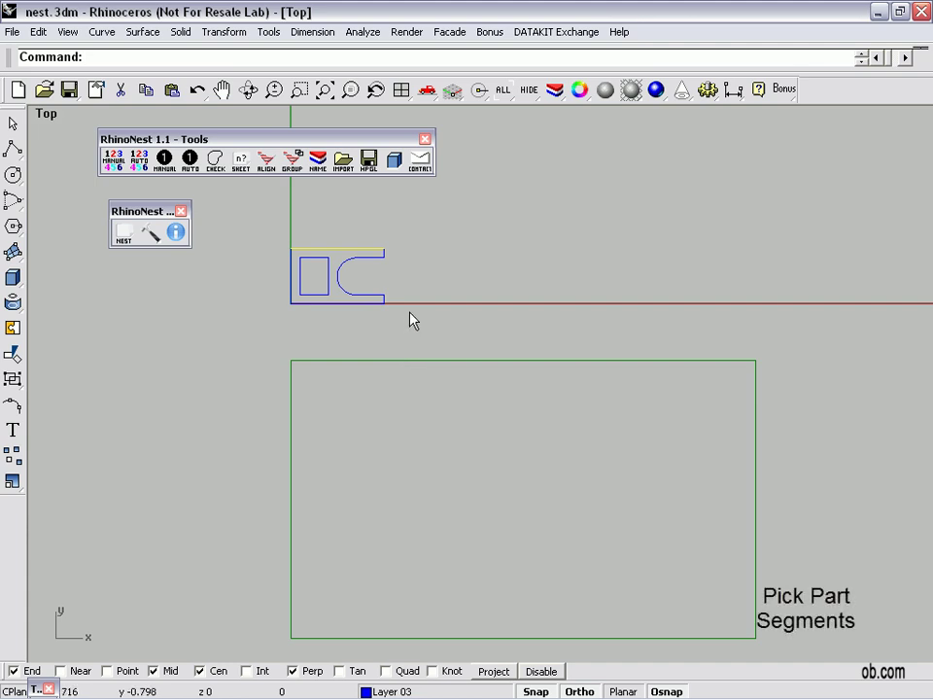
Step: Join the part's loose outline segments with Join and check it now selects as one curve
left_click_drag(410, 312, 343, 235)
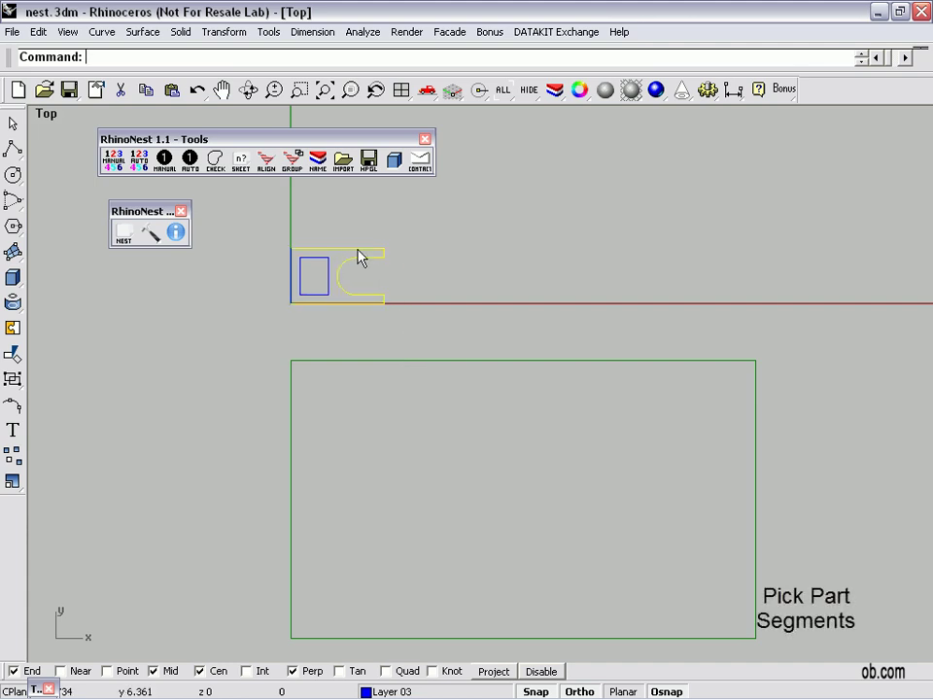
left_click(291, 294, "shift")
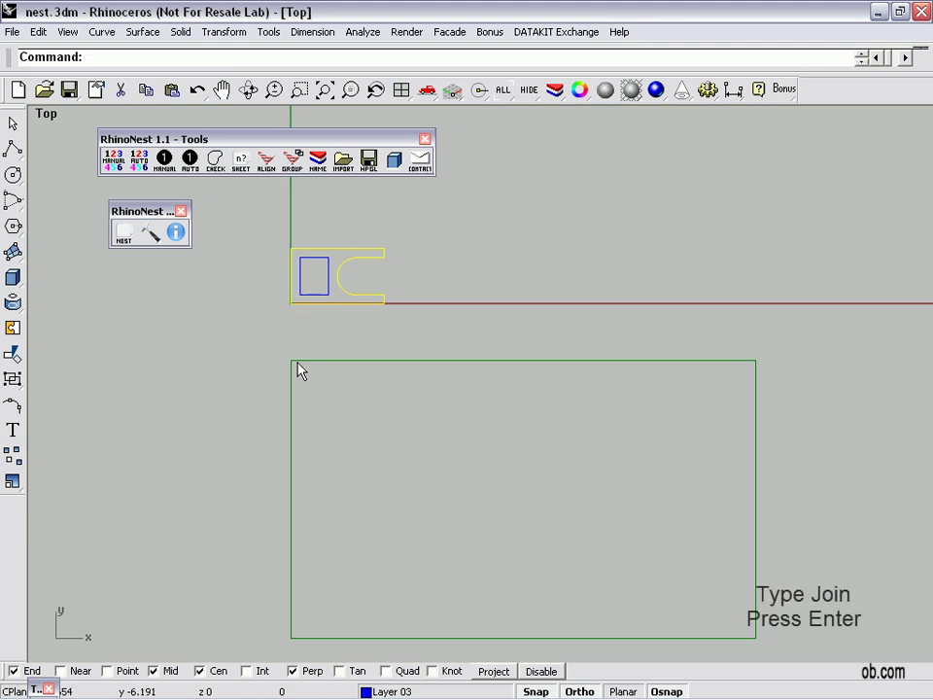
type("Join")
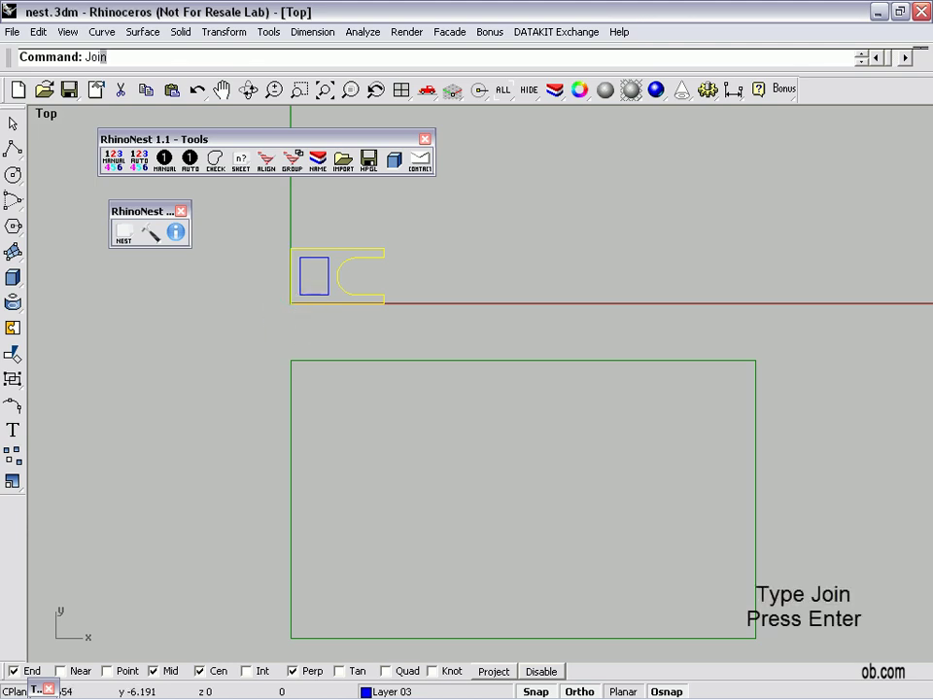
key("Return")
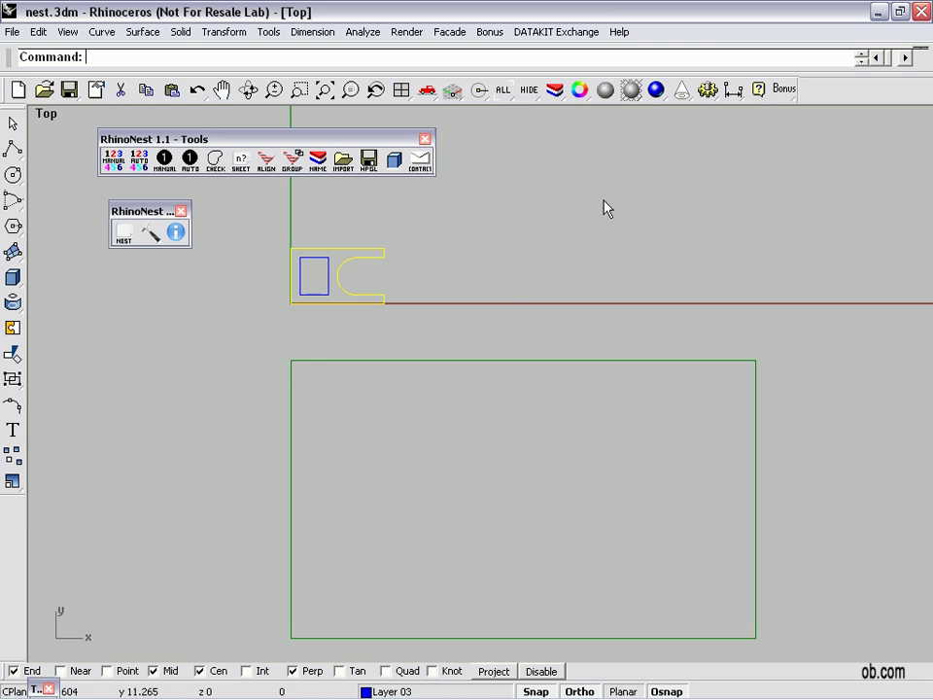
left_click(564, 225)
left_click(368, 259)
left_click(439, 267)
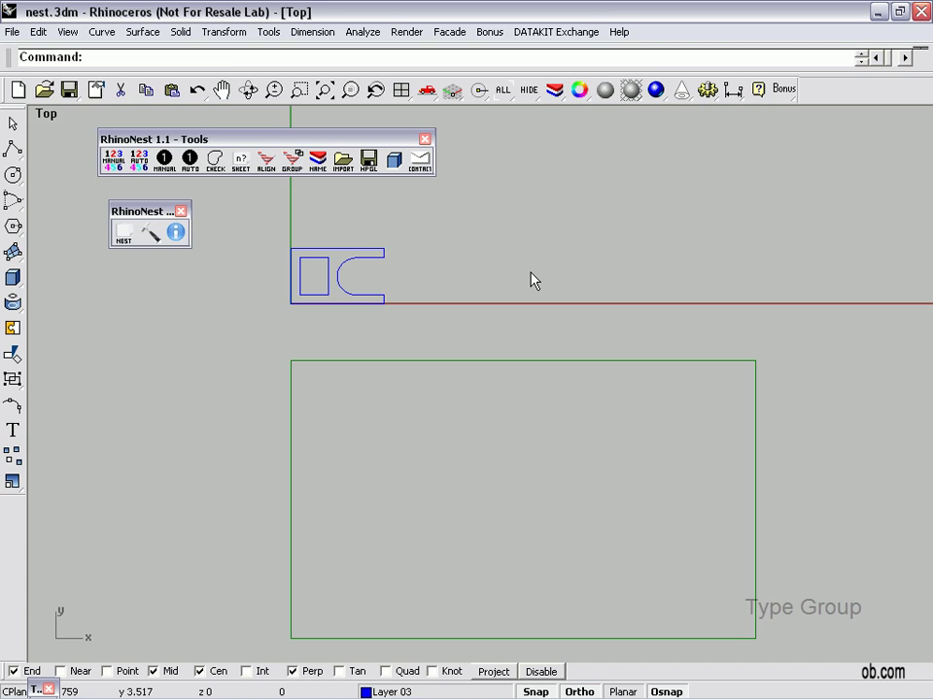
Step: Group the part's outer outline and square hole into one object with Group
type("Group")
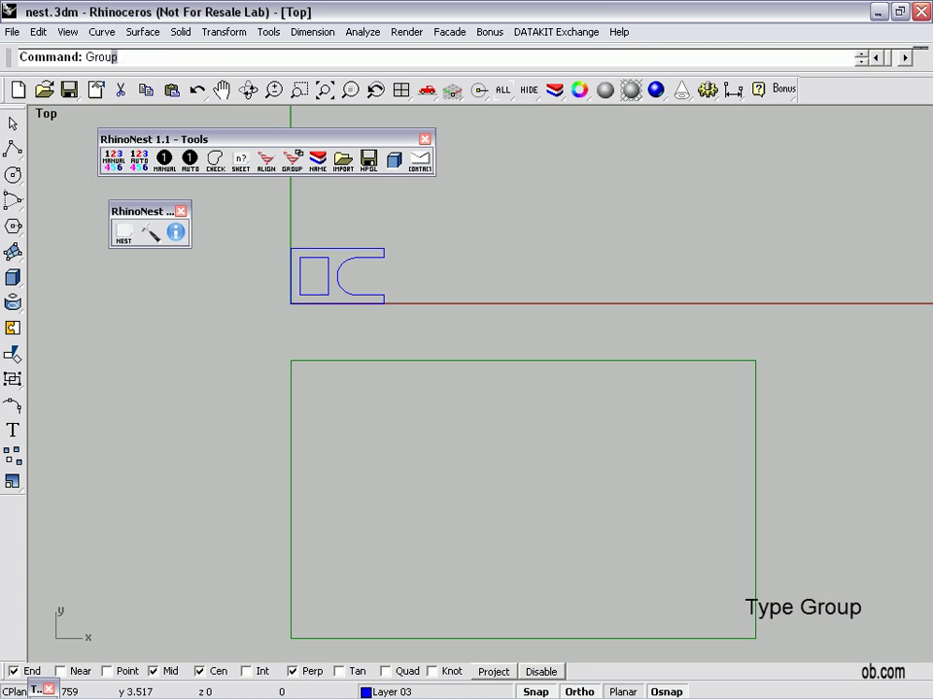
key("Return")
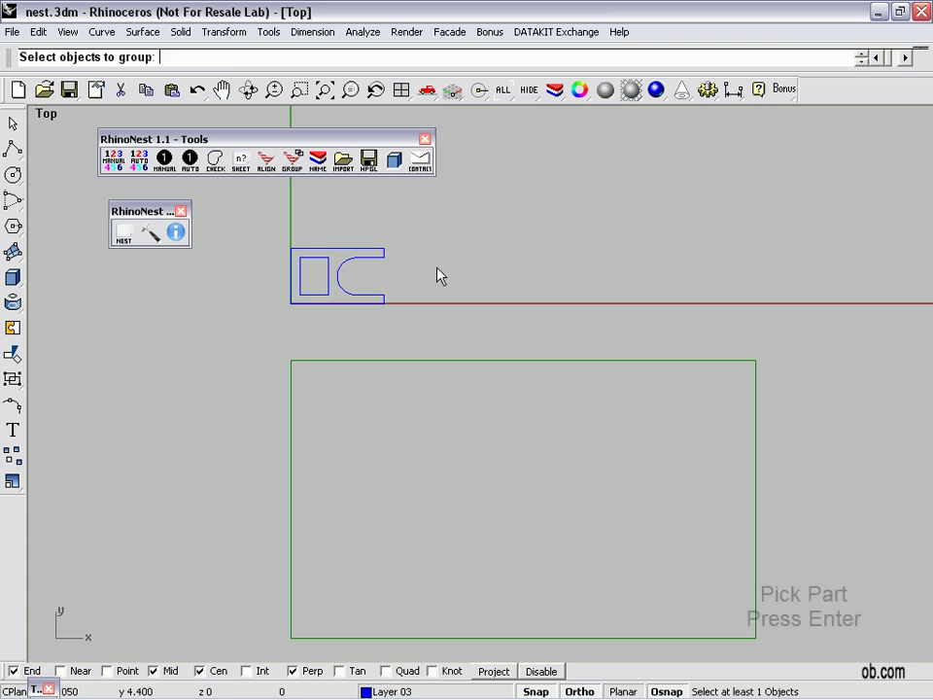
left_click_drag(388, 309, 274, 244)
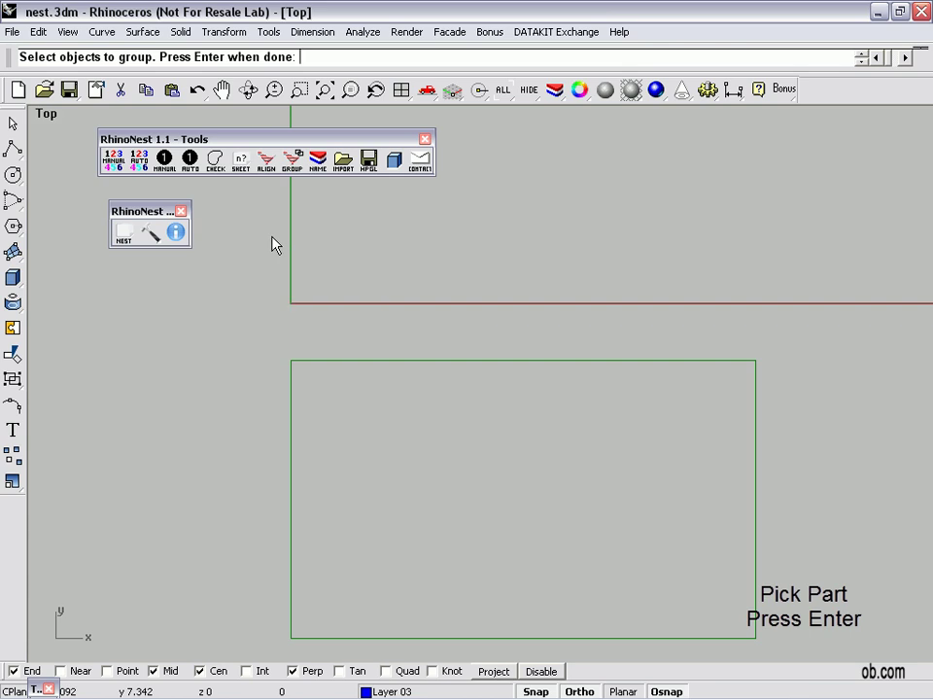
key("Return")
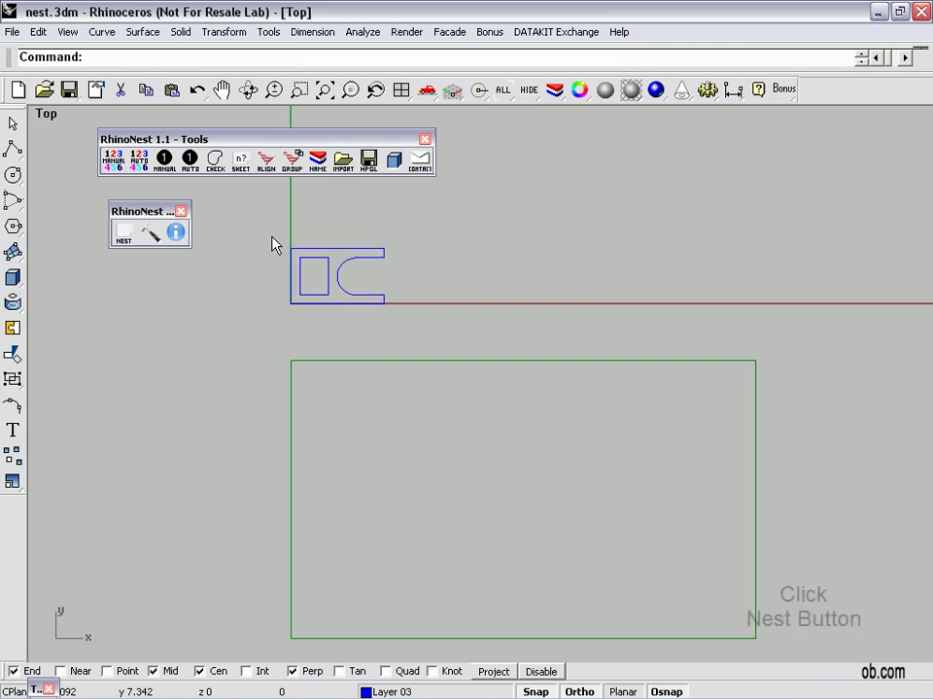
Step: Start RhinoNest's Nest command and pick the grouped part as the curve to optimize
left_click(124, 234)
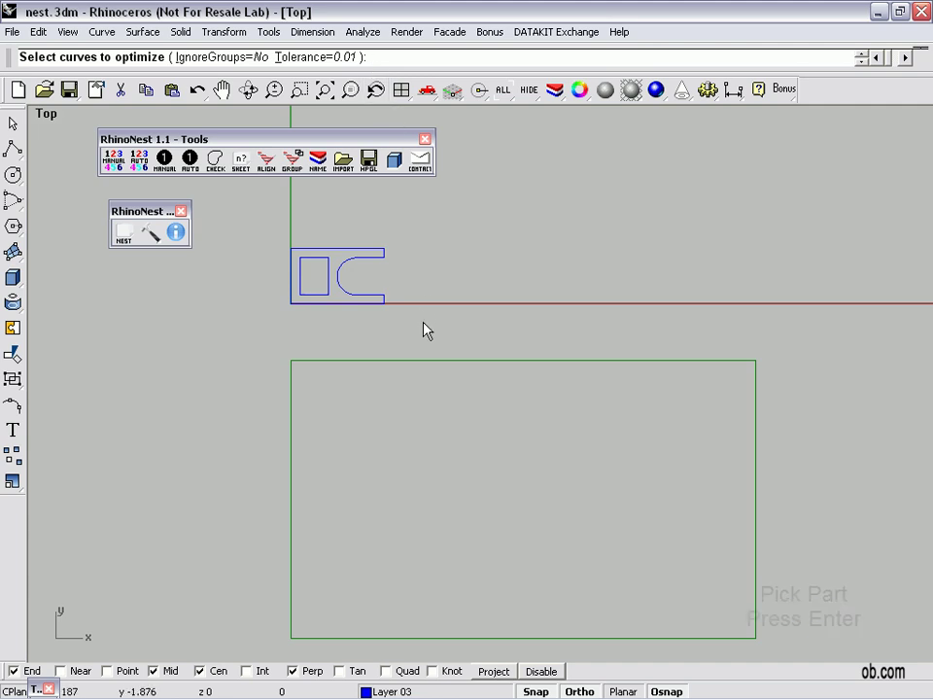
left_click_drag(421, 322, 278, 248)
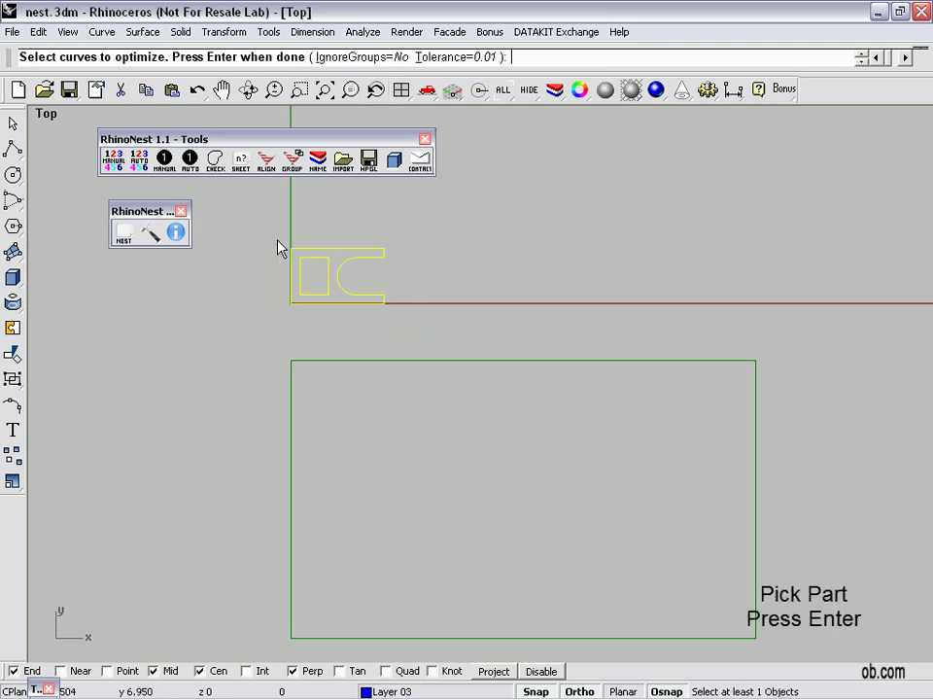
key("Return")
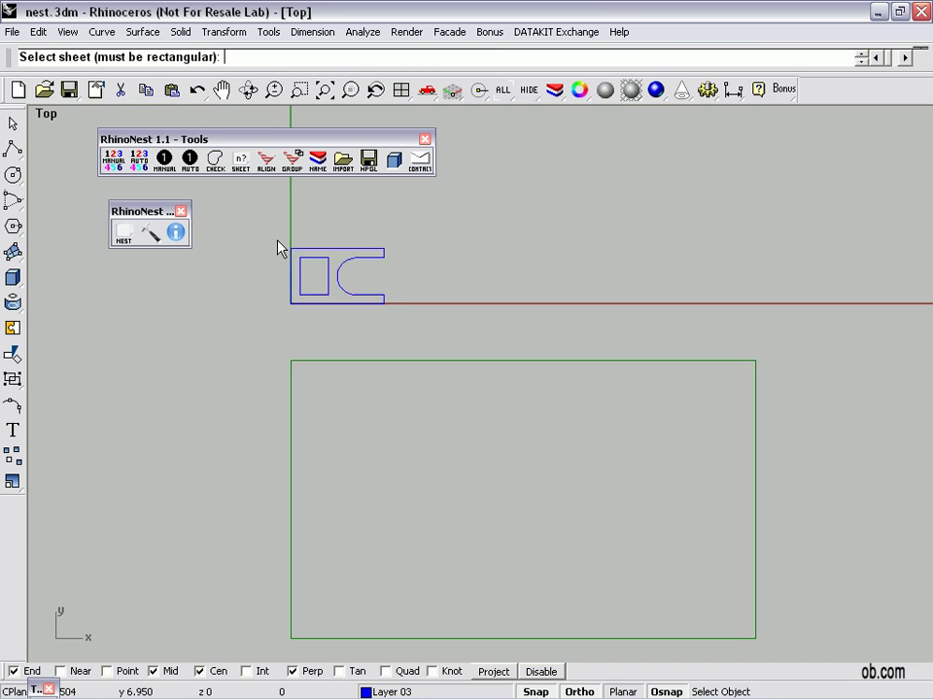
Step: Choose the rectangle as the nesting sheet and set the part's quantity to 22
left_click(334, 367)
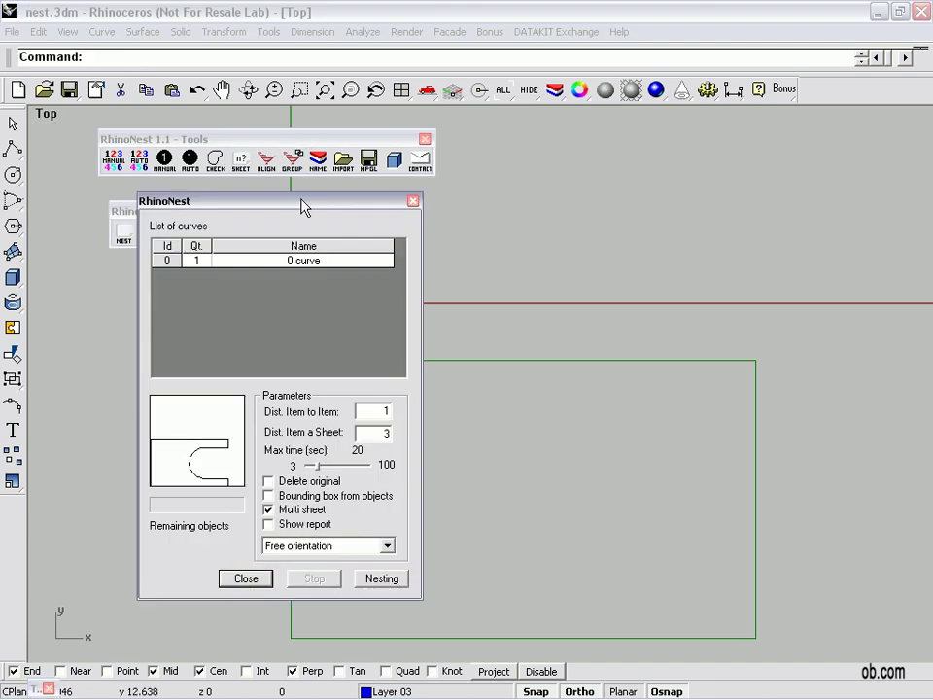
left_click_drag(302, 203, 783, 122)
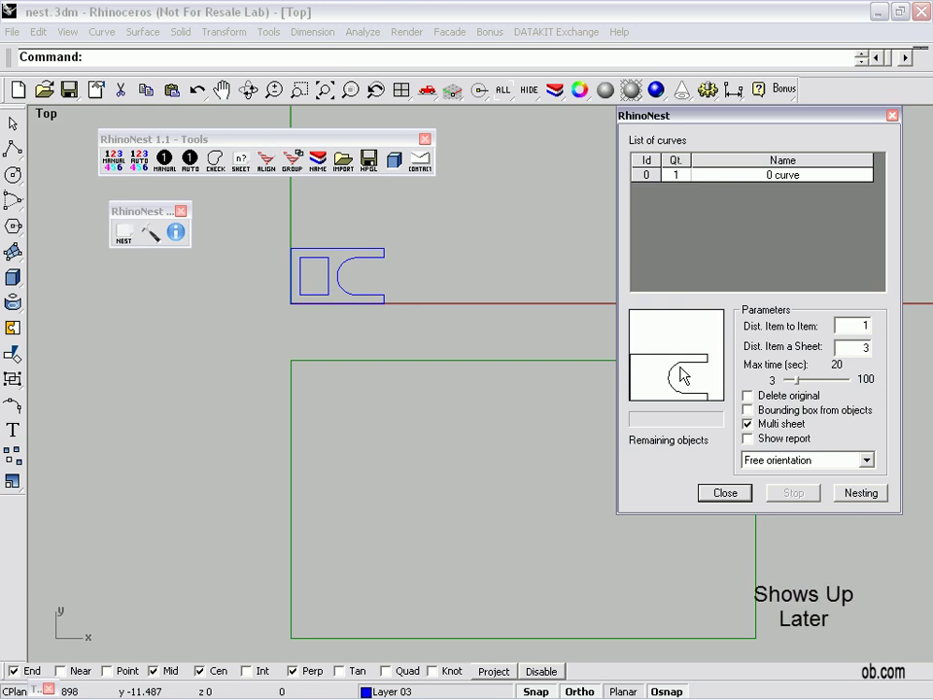
left_click(686, 176)
left_click(684, 174)
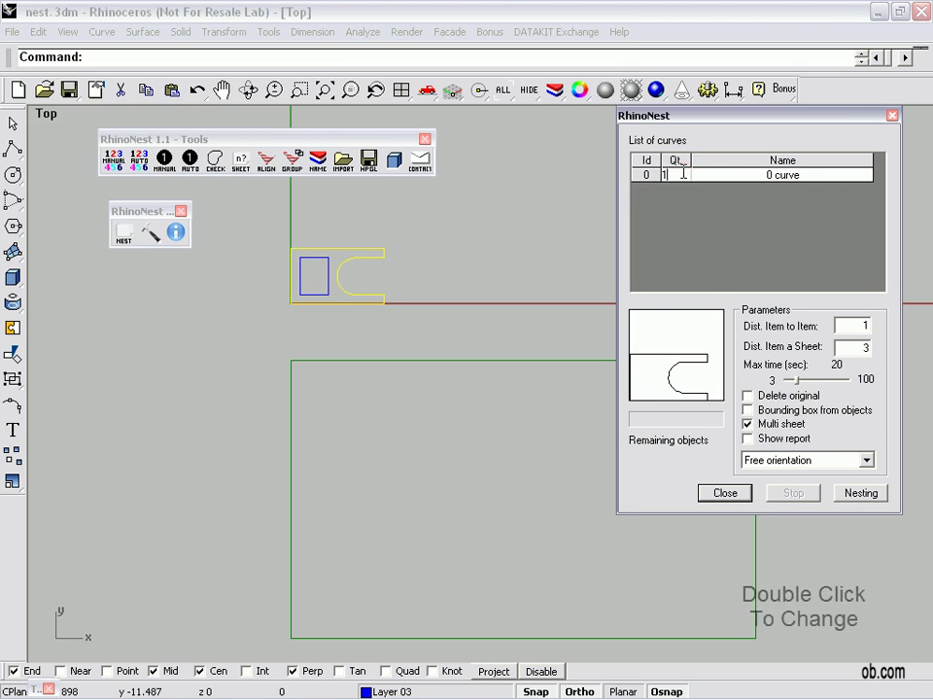
key("BackSpace")
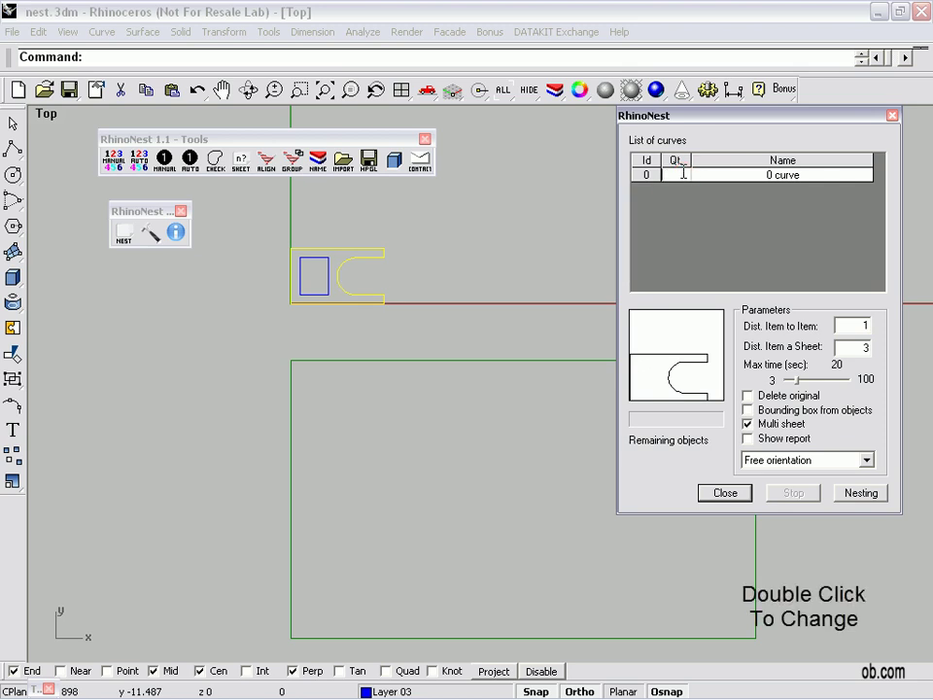
type("22")
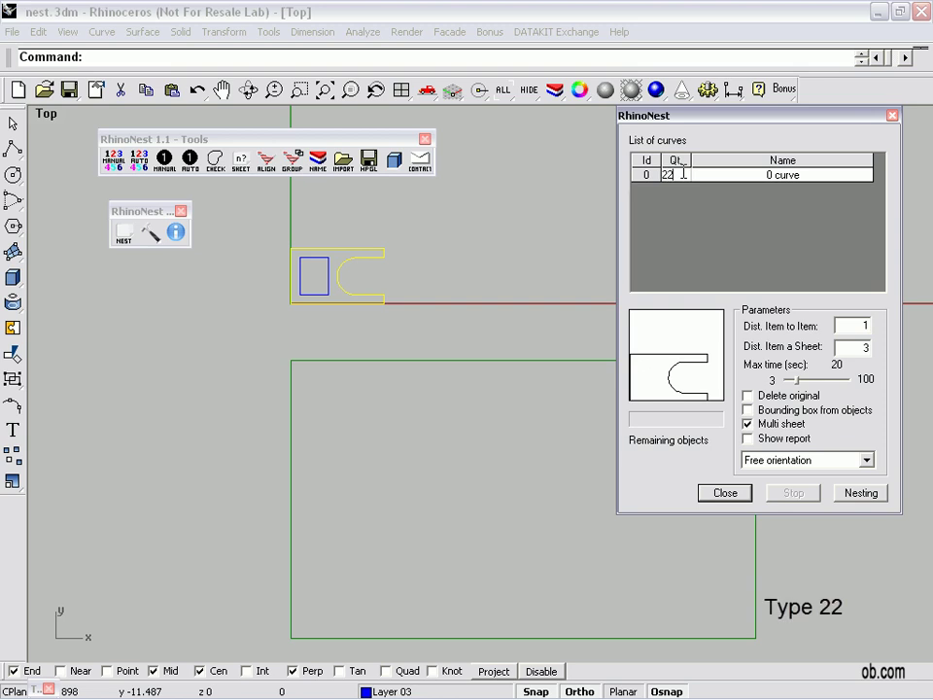
left_click(721, 176)
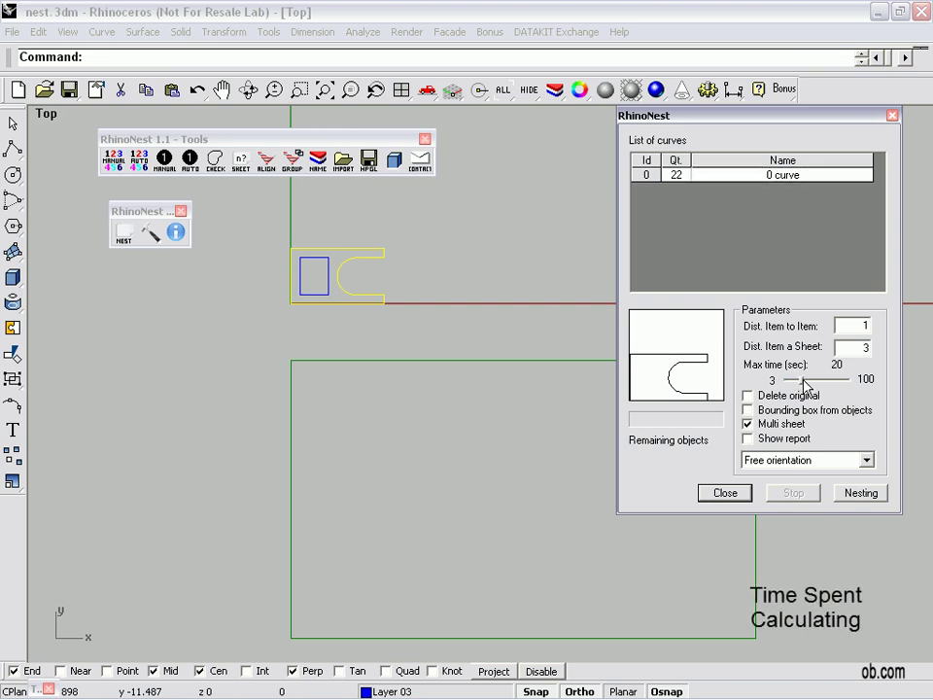
Step: Raise the maximum calculation time to 27 seconds and keep Free orientation for the parts
left_click_drag(805, 385, 810, 386)
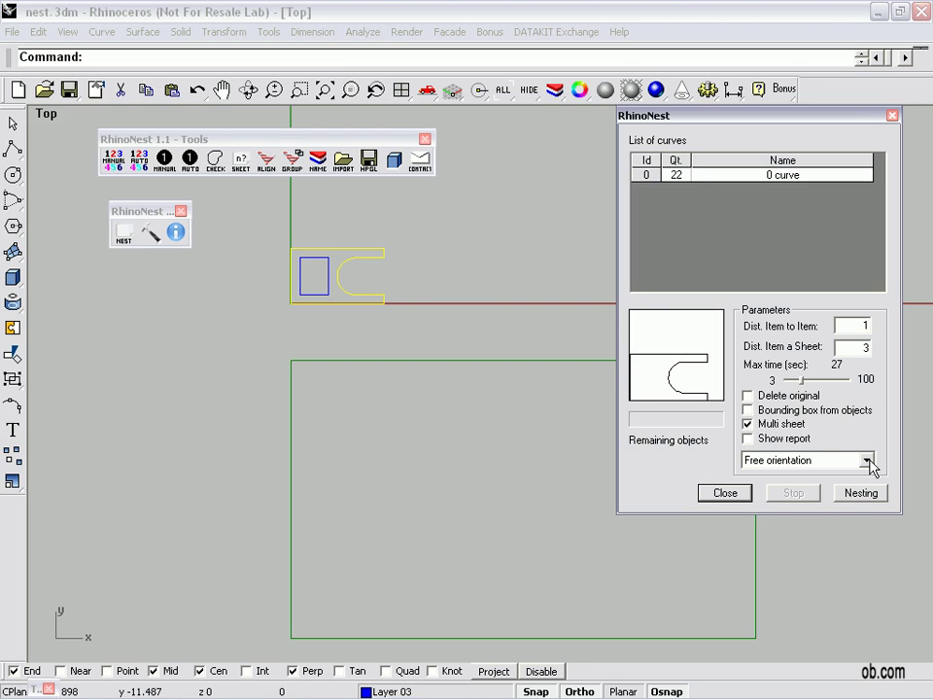
left_click(866, 461)
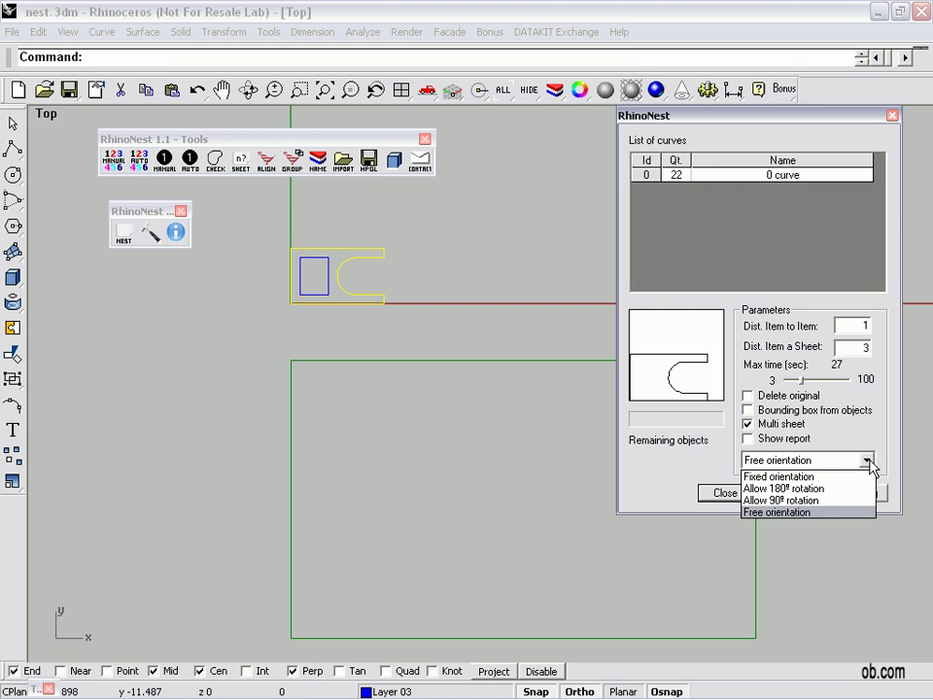
left_click(868, 463)
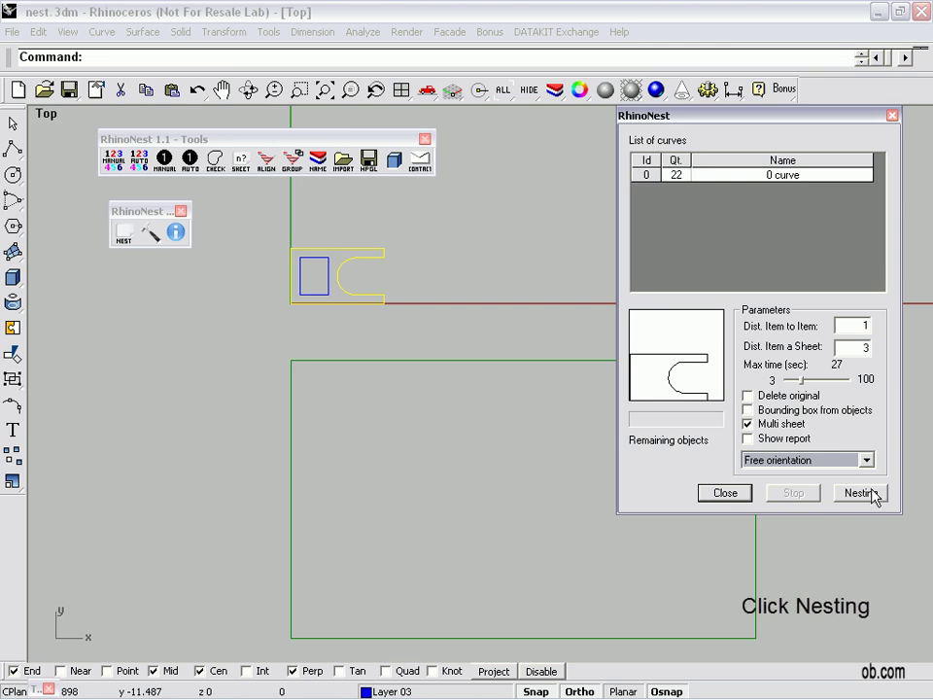
Step: Run nesting for the 22 parts, filling the first sheet with nine
left_click(875, 494)
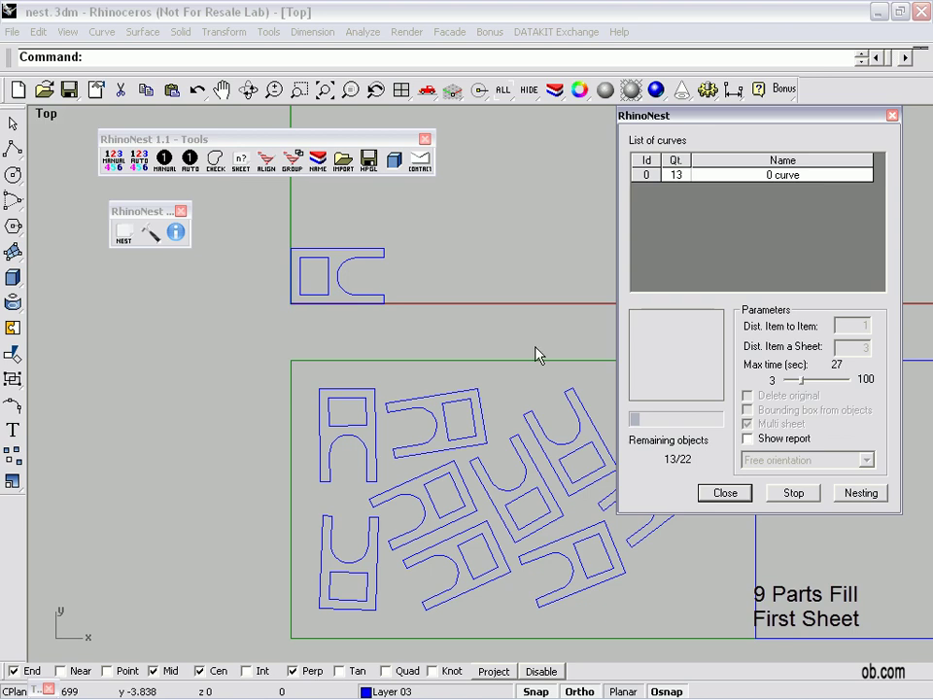
Step: Follow nesting across the sheets, close the RhinoNest dialog, and view all three nested sheets
right_click_drag(534, 337, 273, 334)
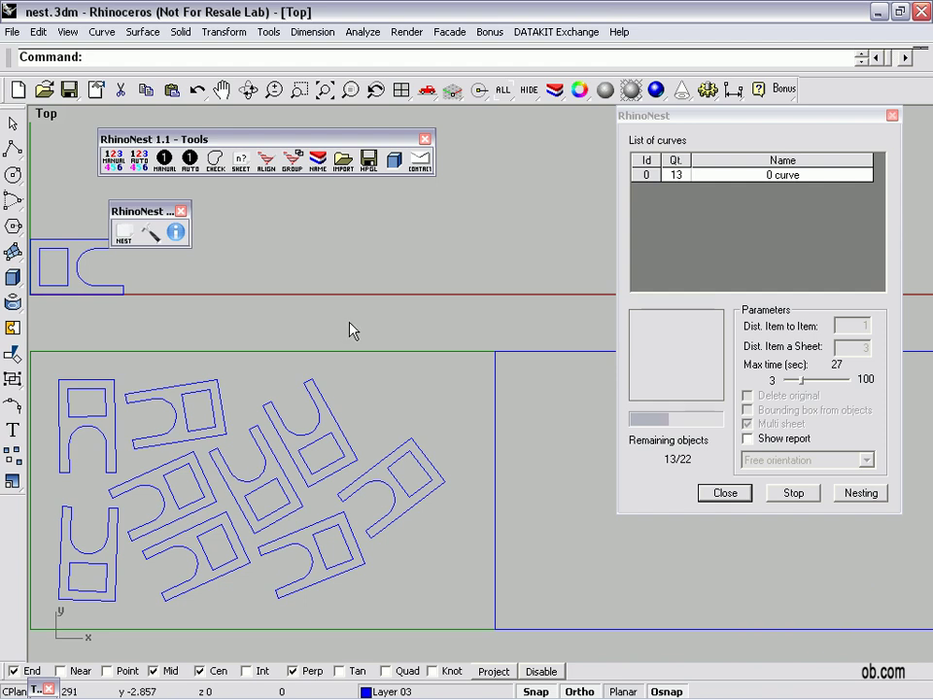
left_click(562, 334)
right_click_drag(562, 334, 264, 312)
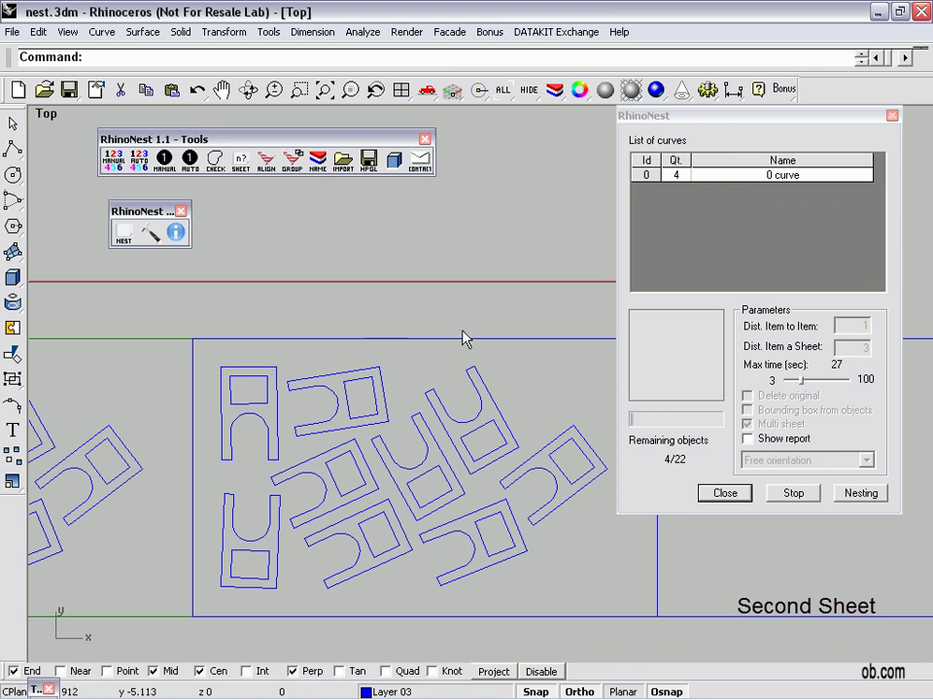
right_click_drag(541, 310, 475, 310)
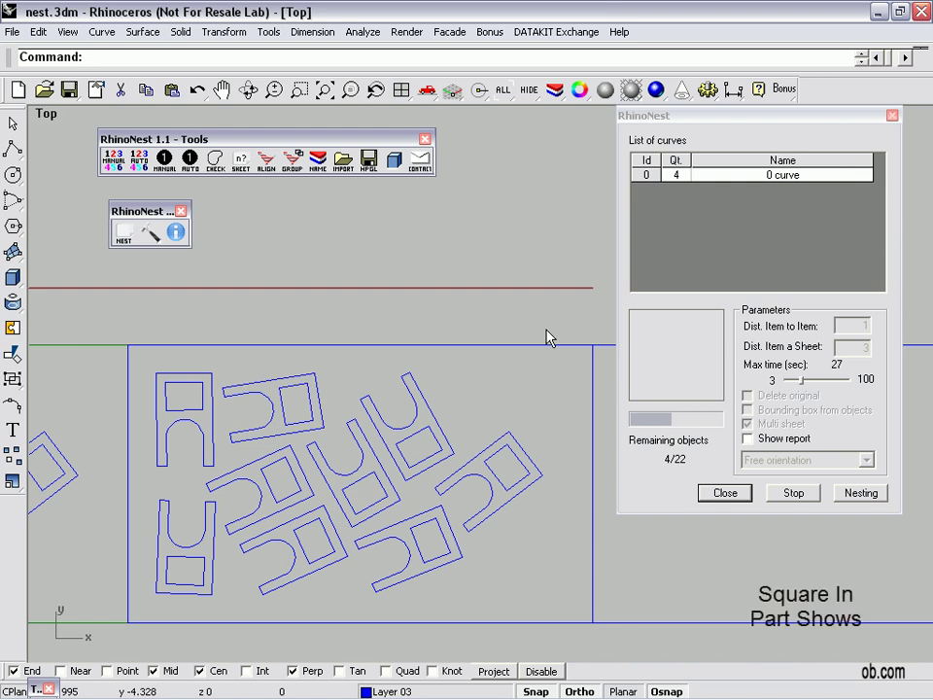
right_click_drag(554, 334, 169, 295)
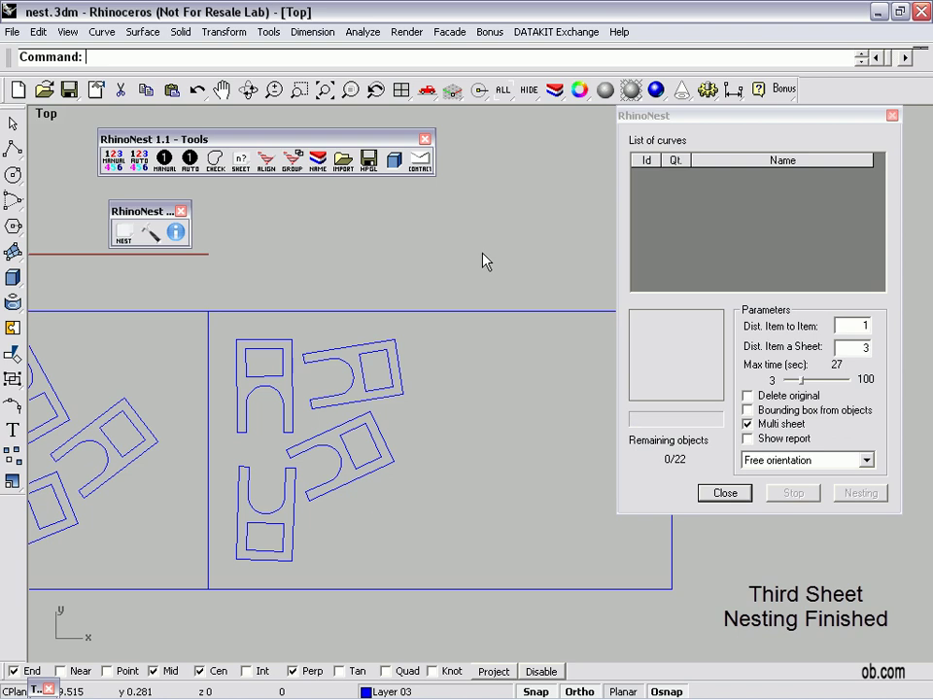
left_click(727, 493)
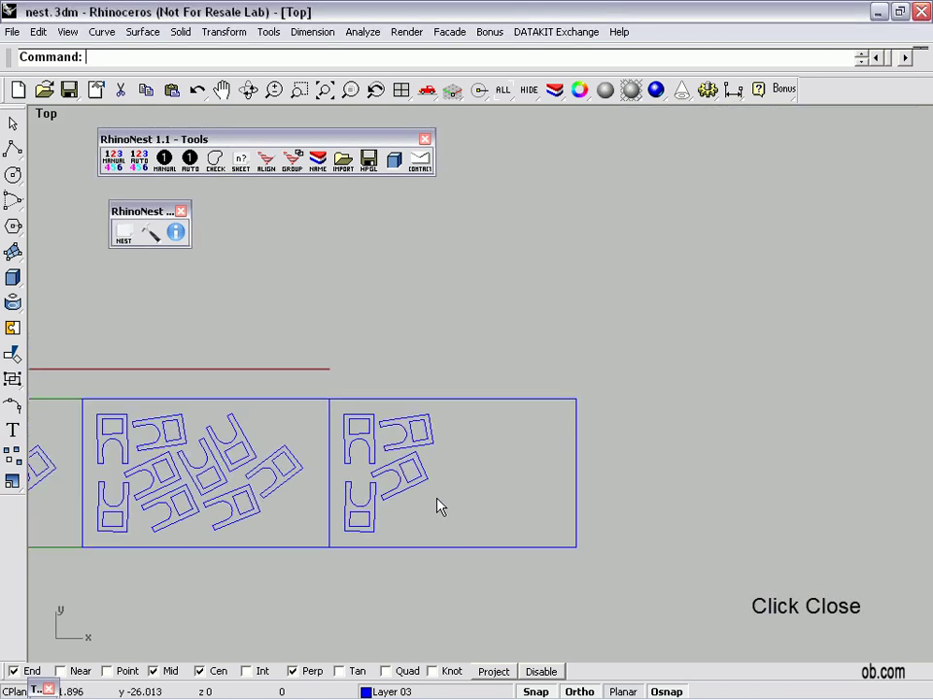
right_click_drag(437, 506, 715, 493)
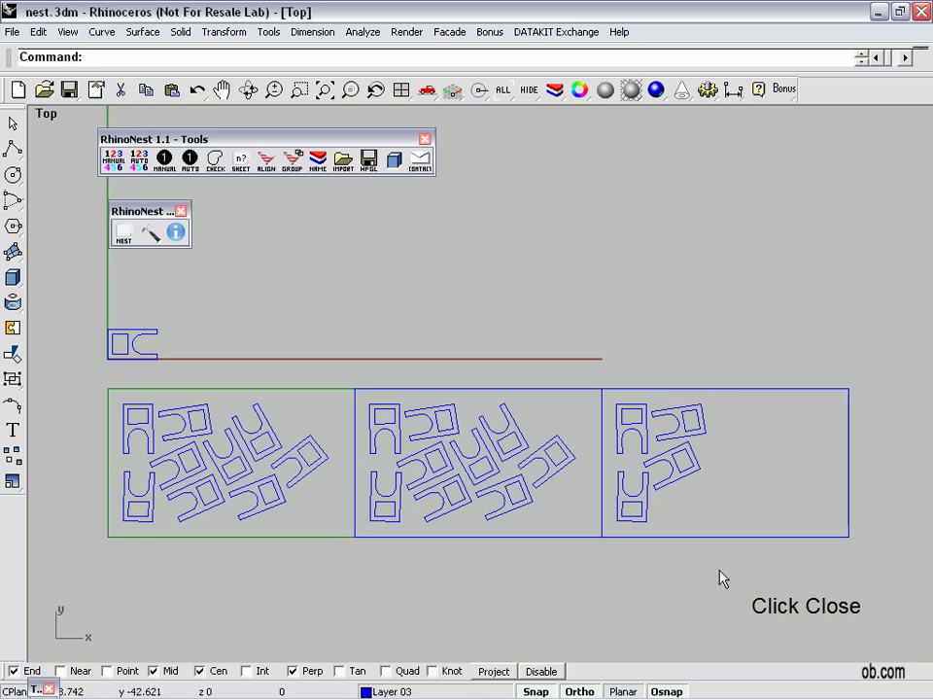